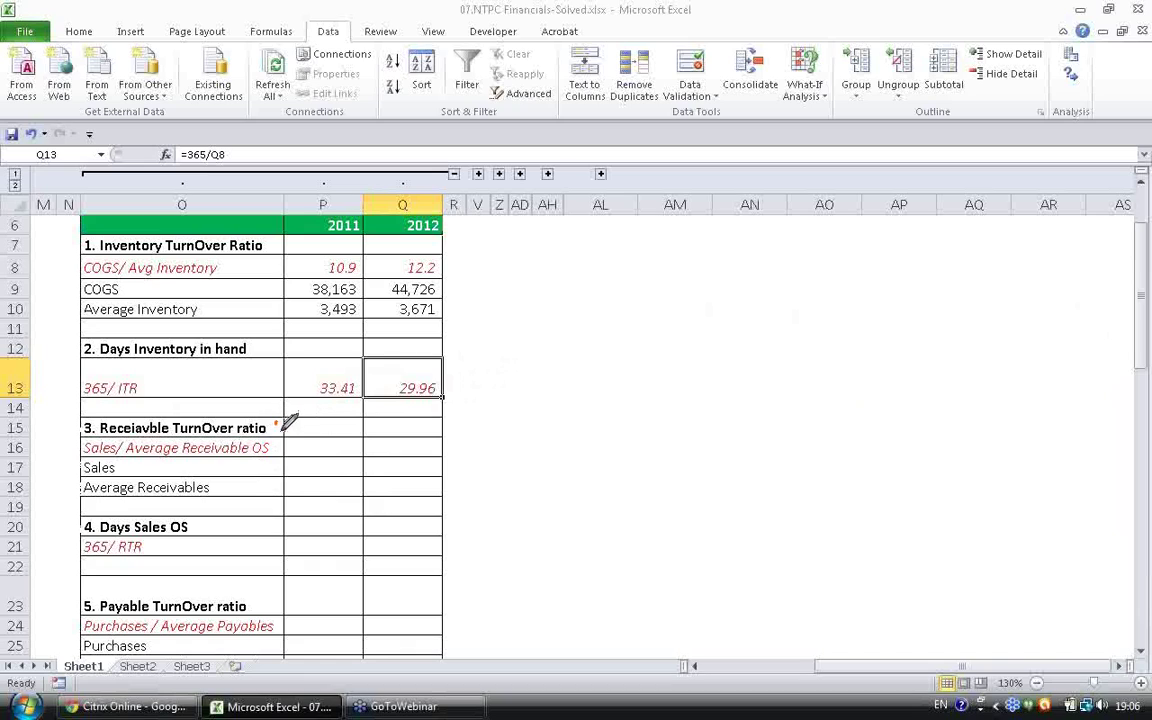
Tick the '3. Receiavble TurnOver ratio' heading and handwrite 'Sales/Avg Rec OS' beside the table.
left_click_drag(276, 423, 306, 412)
mouse_move(563, 256)
left_mouse_down()
mouse_move(548, 290)
mouse_move(583, 290)
mouse_move(604, 242)
mouse_move(630, 287)
left_mouse_up()
mouse_move(648, 262)
left_mouse_down()
mouse_move(633, 288)
mouse_move(656, 305)
left_mouse_up()
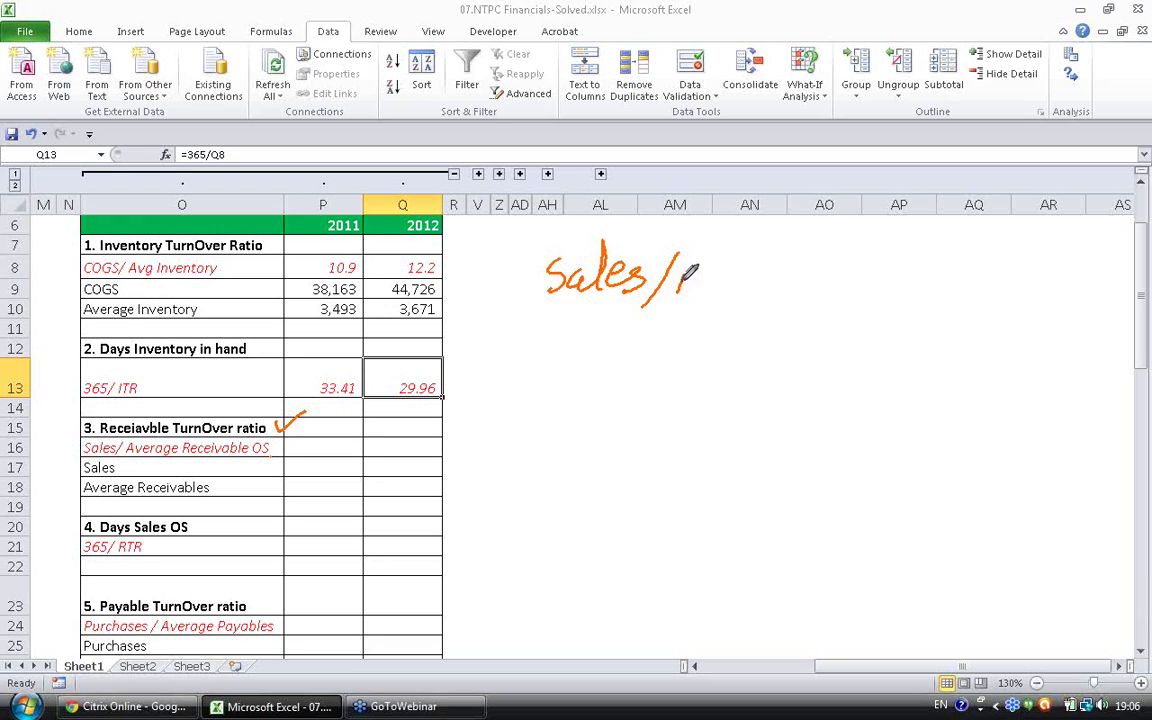
mouse_move(680, 290)
left_mouse_down()
mouse_move(722, 257)
mouse_move(738, 267)
mouse_move(728, 302)
mouse_move(843, 288)
mouse_move(859, 298)
left_mouse_up()
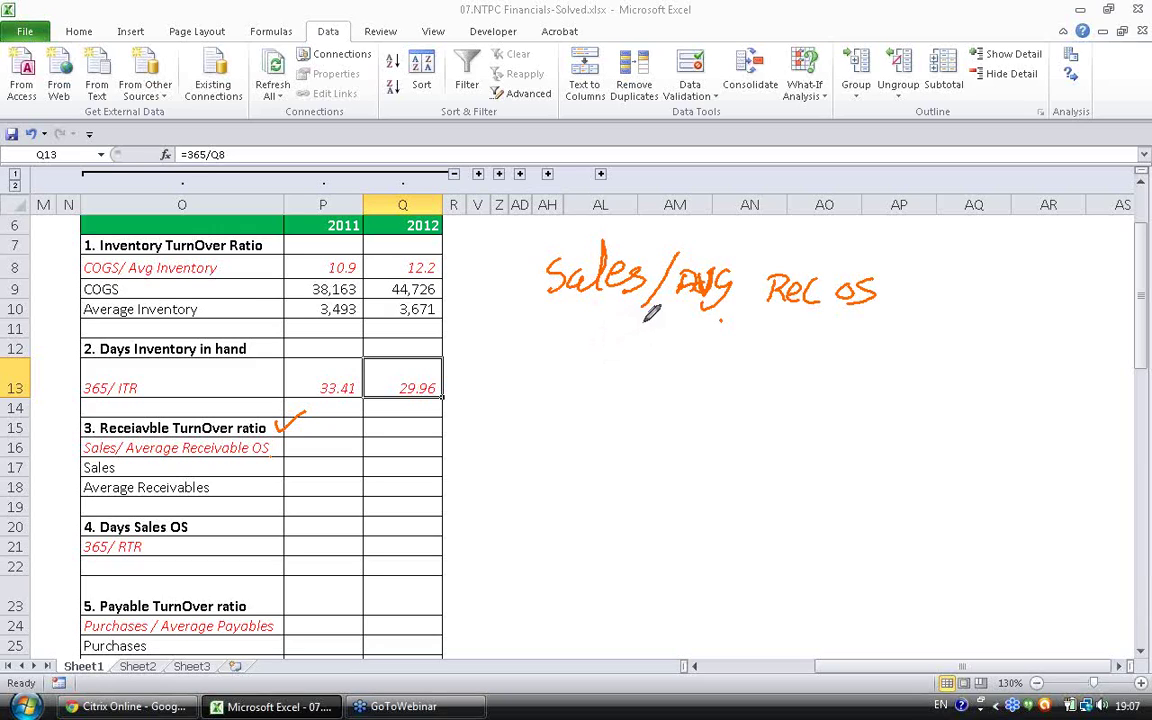
Handwrite the example fractions 100/25 and 100/50 beneath the formula note.
mouse_move(533, 342)
left_mouse_down()
mouse_move(534, 368)
mouse_move(567, 345)
mouse_move(595, 344)
left_mouse_up()
left_click_drag(521, 403, 618, 382)
mouse_move(551, 410)
left_mouse_down()
mouse_move(580, 430)
mouse_move(600, 404)
left_mouse_up()
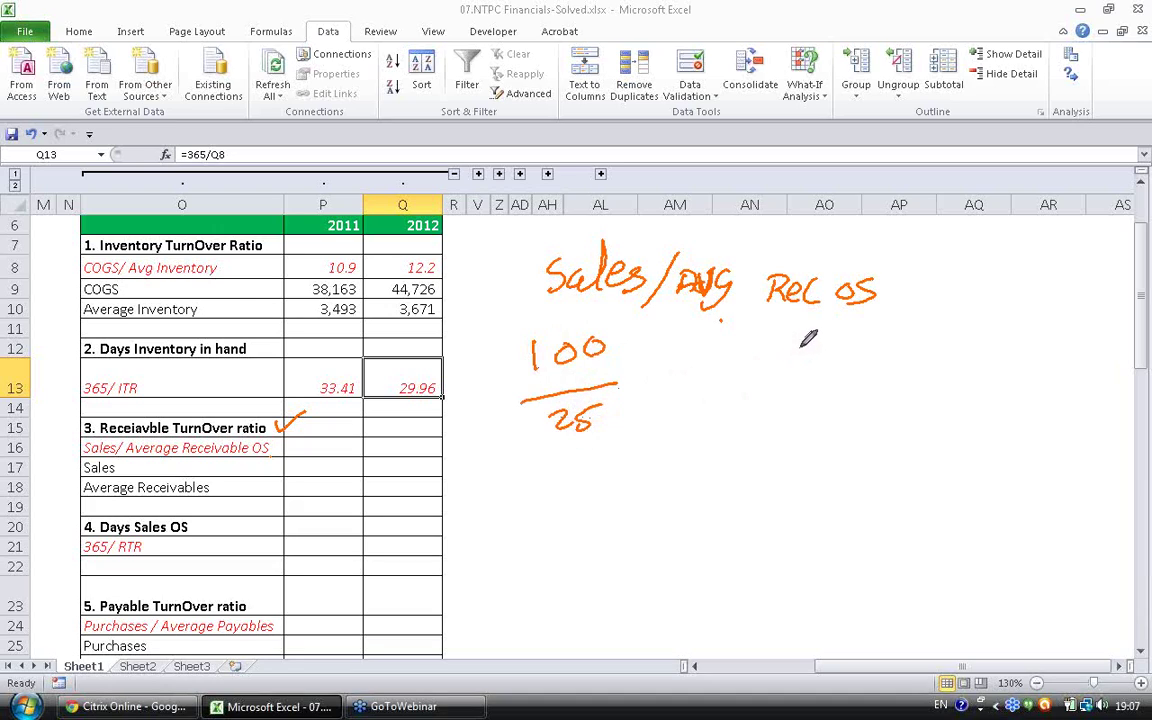
mouse_move(797, 342)
left_mouse_down()
mouse_move(797, 367)
mouse_move(858, 350)
mouse_move(780, 393)
mouse_move(810, 420)
mouse_move(832, 393)
mouse_move(843, 410)
left_mouse_up()
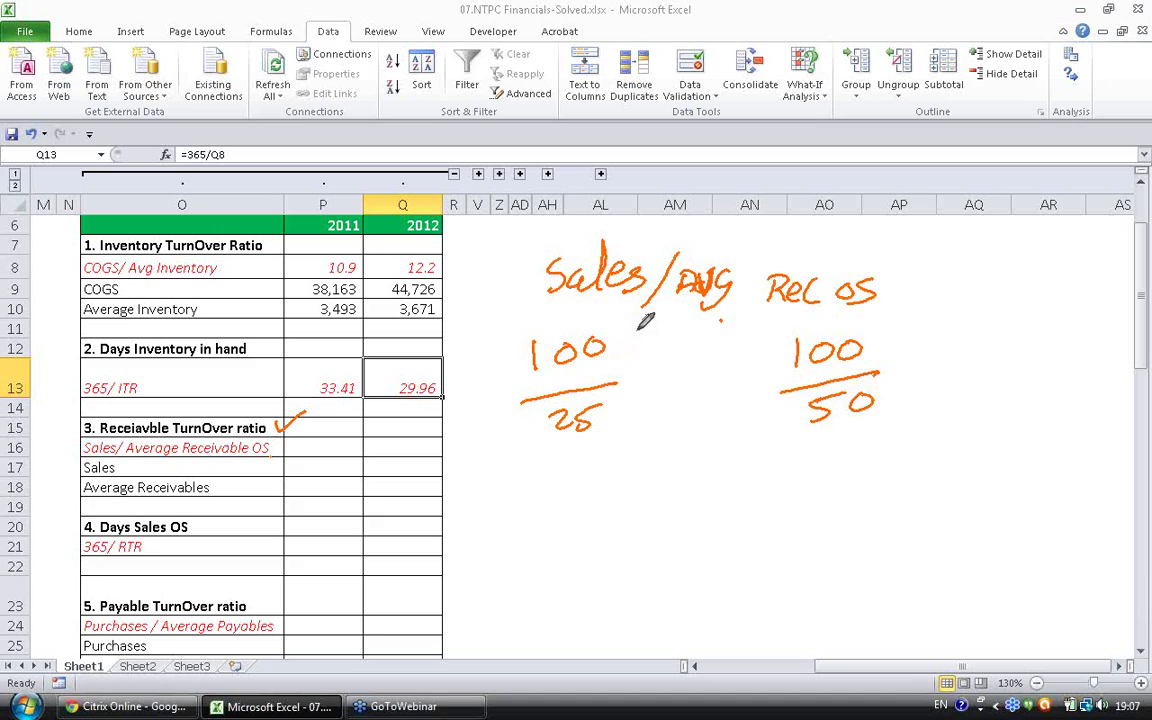
Draw arrows marking the 100s, the 25 and the 50 in the examples.
left_click_drag(636, 336, 640, 354)
left_click_drag(530, 447, 572, 428)
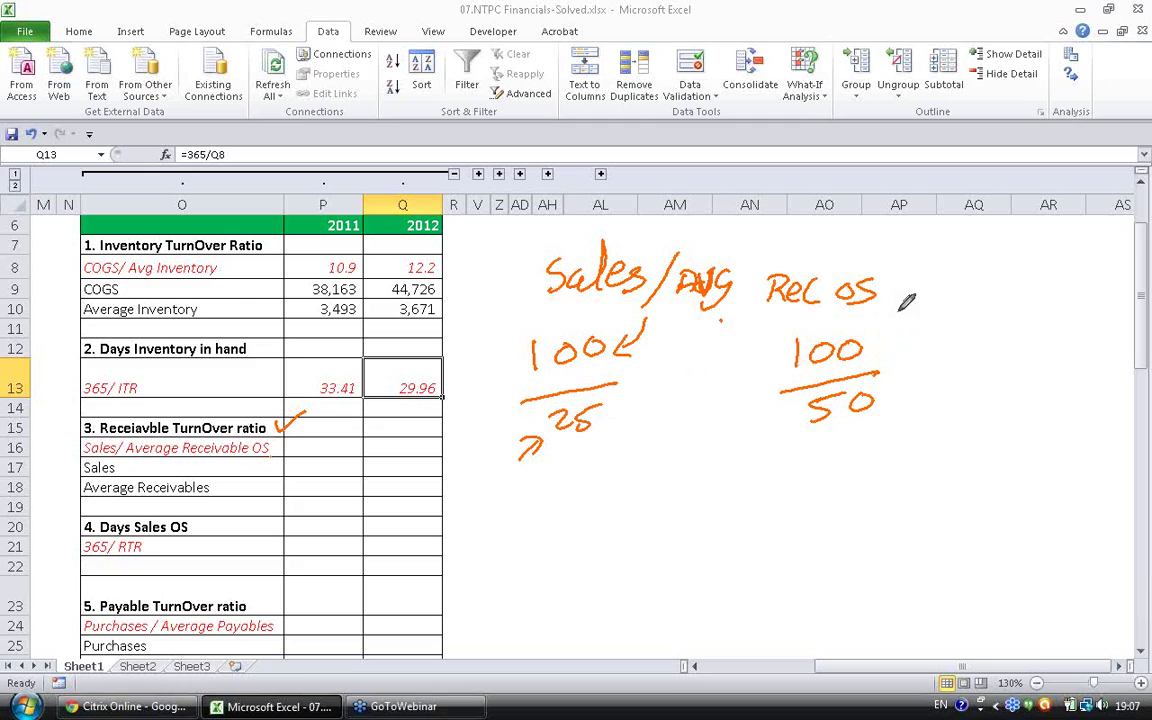
left_click_drag(898, 314, 872, 348)
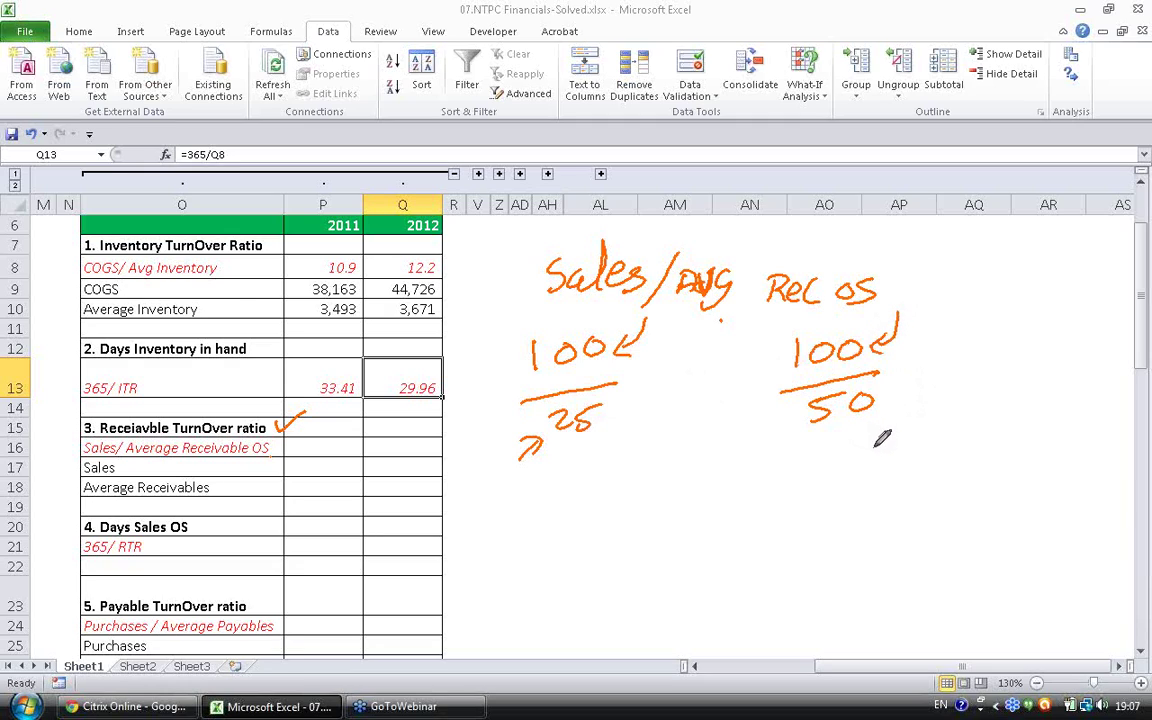
left_click_drag(893, 399, 872, 446)
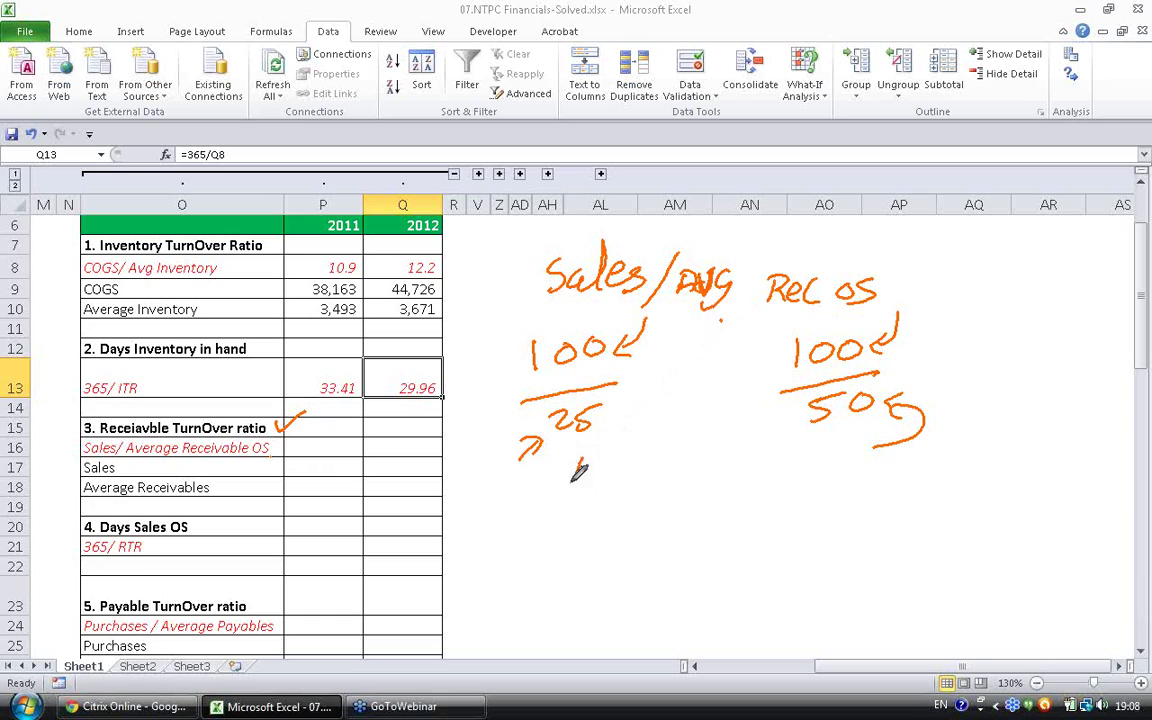
Handwrite 'ATR ↑' and 'Assets TR ↑', draw a brace between the examples, then erase all ink.
mouse_move(569, 481)
left_mouse_down()
mouse_move(651, 452)
mouse_move(655, 476)
mouse_move(690, 465)
left_mouse_up()
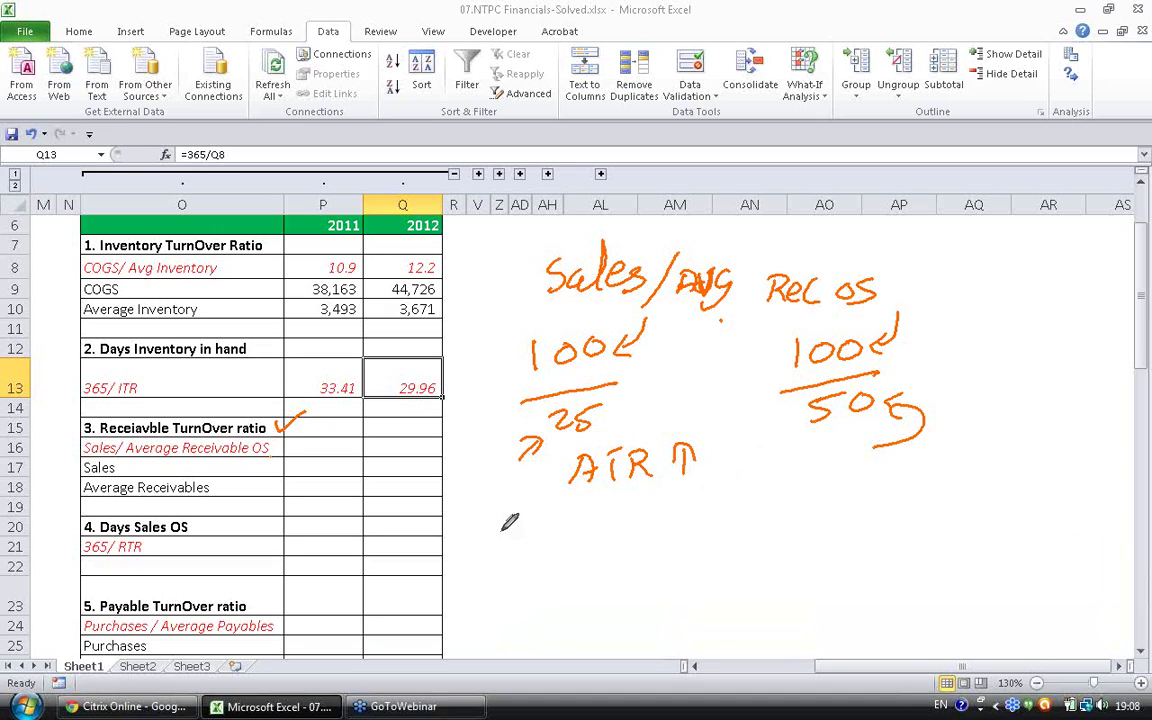
mouse_move(492, 559)
left_mouse_down()
mouse_move(507, 539)
mouse_move(560, 542)
mouse_move(607, 514)
mouse_move(595, 518)
mouse_move(679, 535)
mouse_move(780, 503)
mouse_move(753, 527)
left_mouse_up()
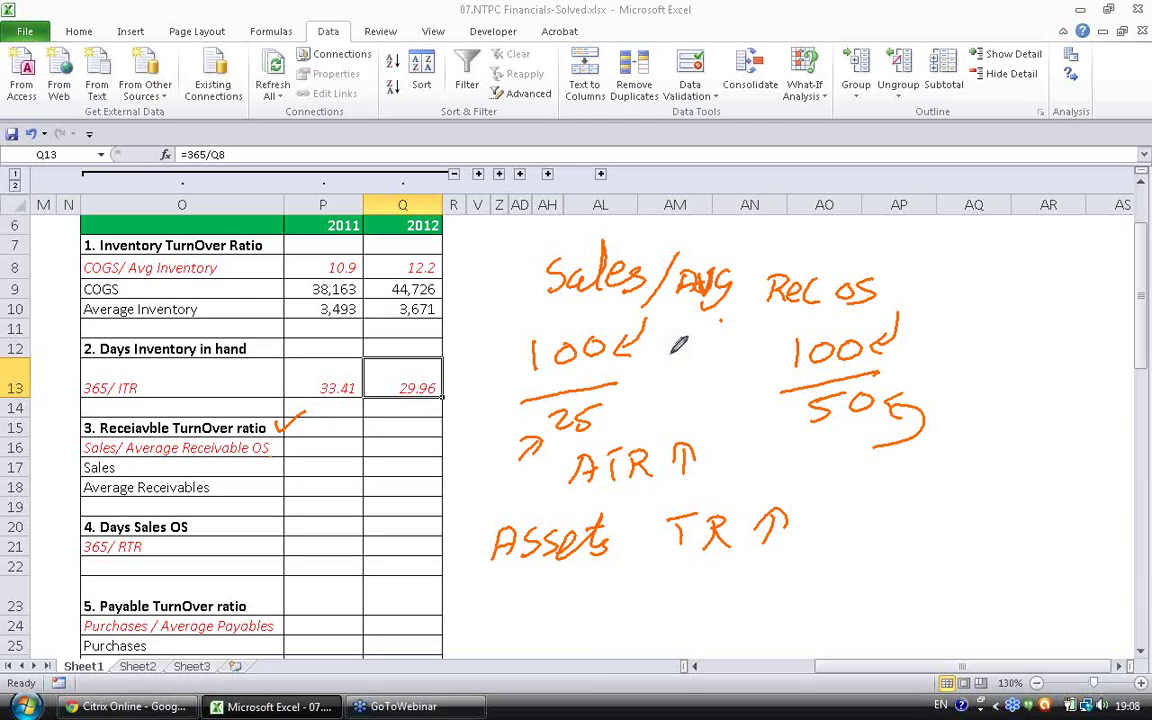
left_click_drag(657, 344, 664, 405)
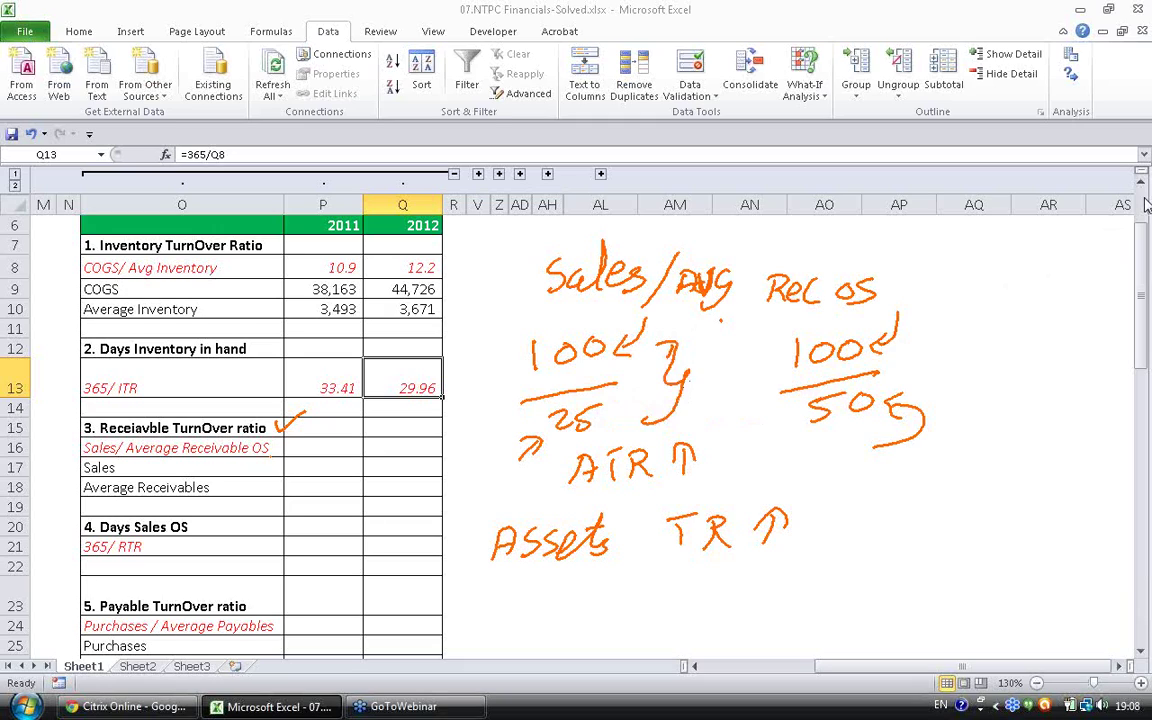
key("Escape")
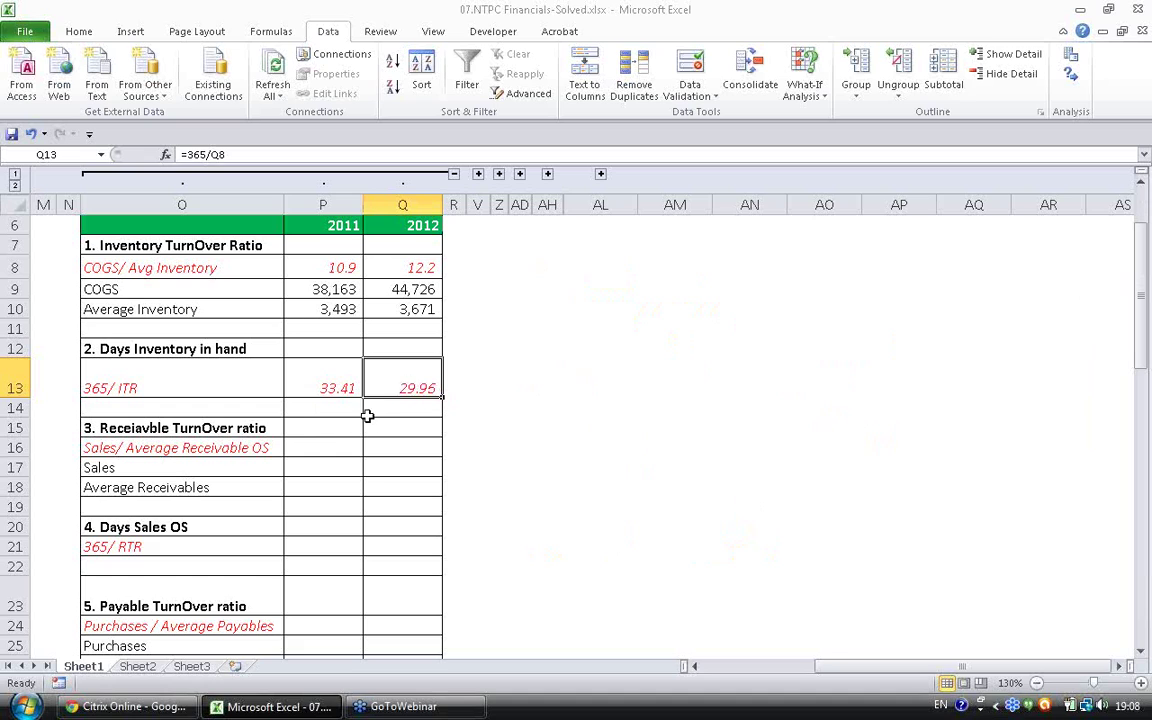
Link P17 to the 2011 net revenues, giving Sales of 55,063.
left_click(337, 470)
type("=")
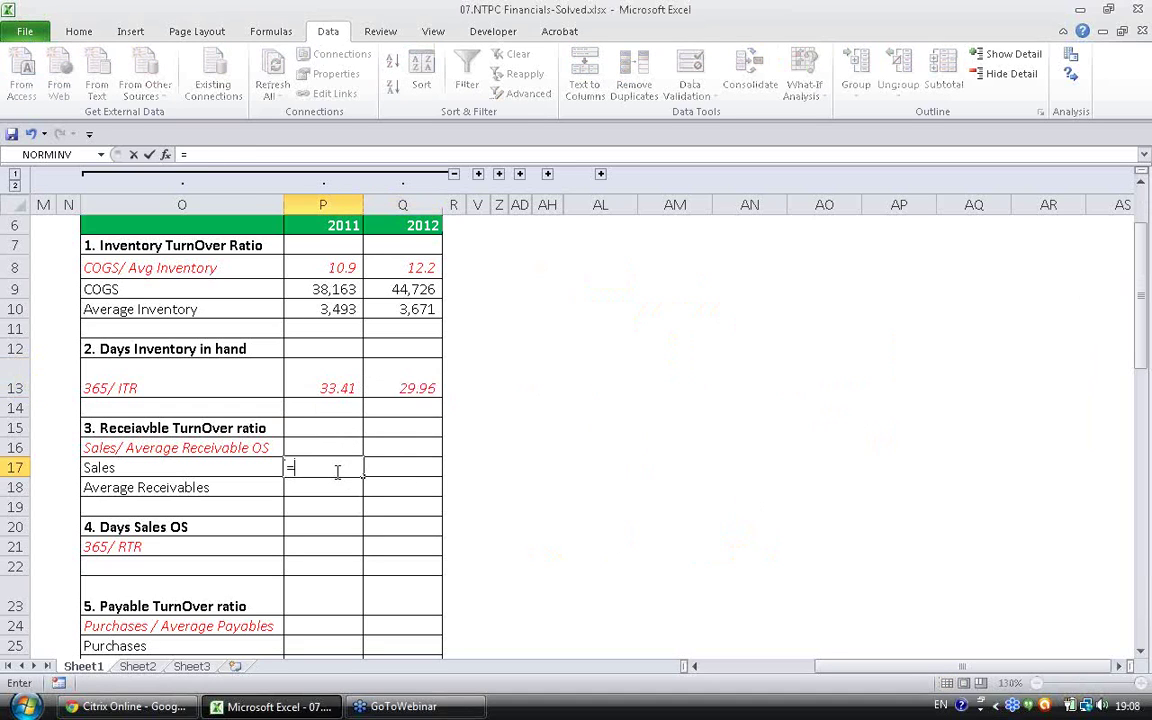
key("Left")
key("Up")
key("Up")
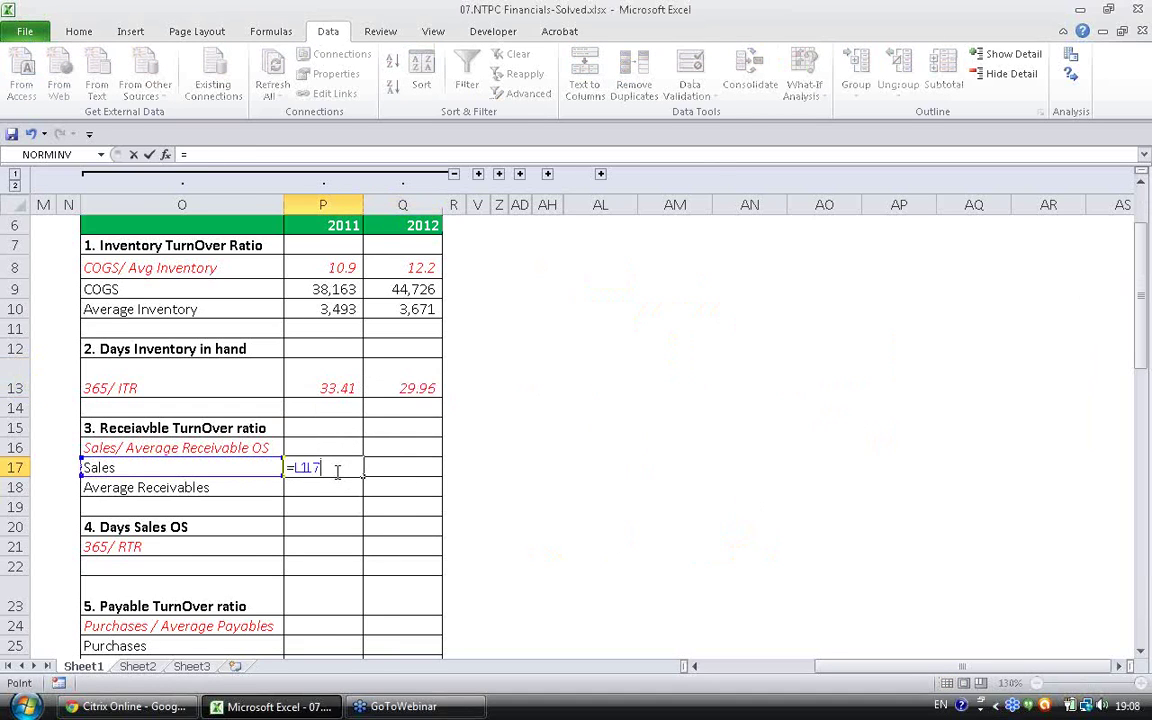
key("Home")
key("Up")
key("Up")
key("Up")
key("Up")
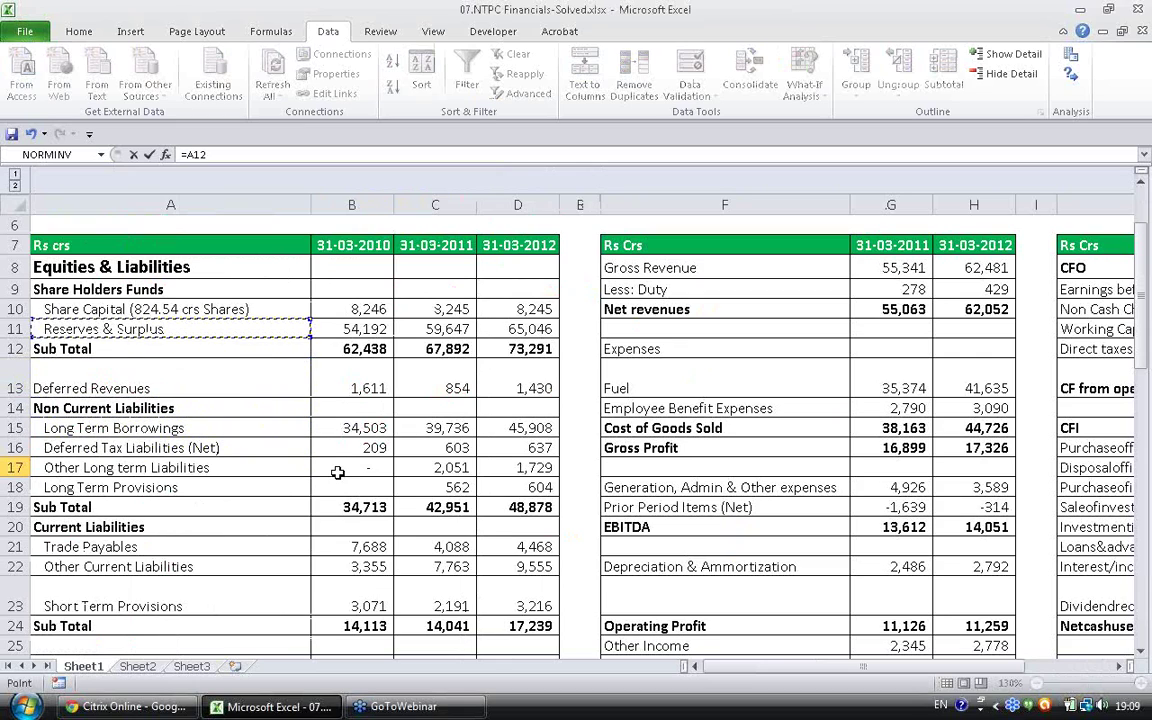
key("Right")
key("Right")
key("Right")
key("Right")
key("Right")
key("Right")
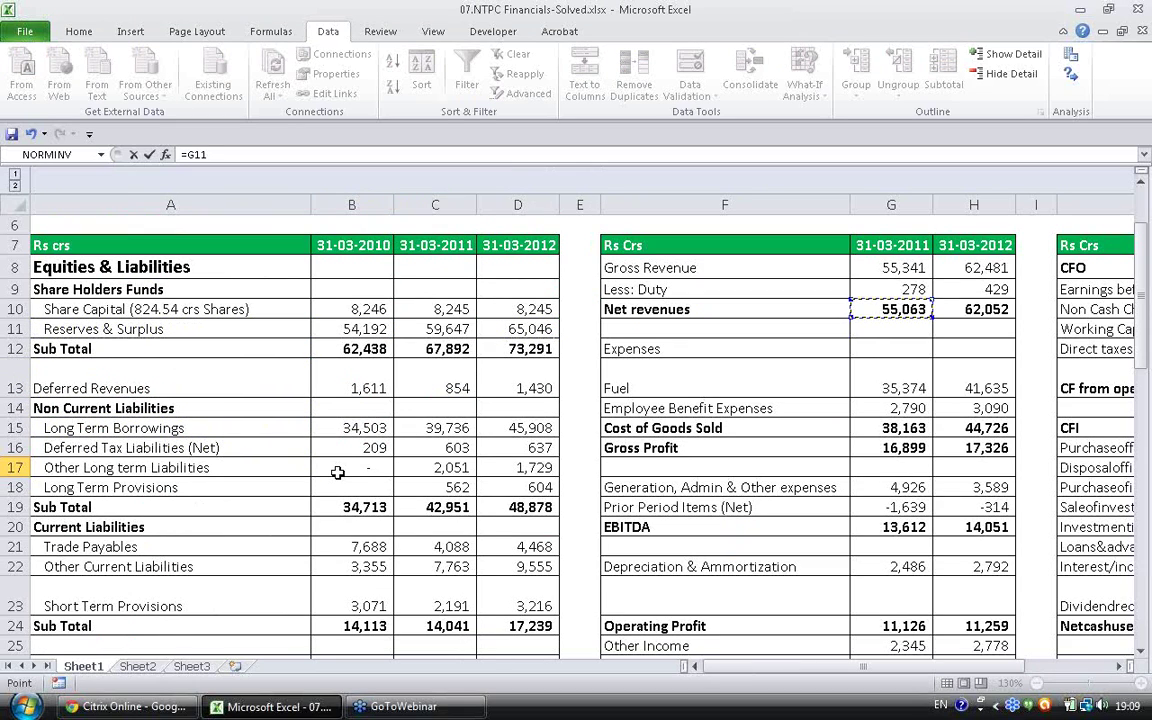
key("Return")
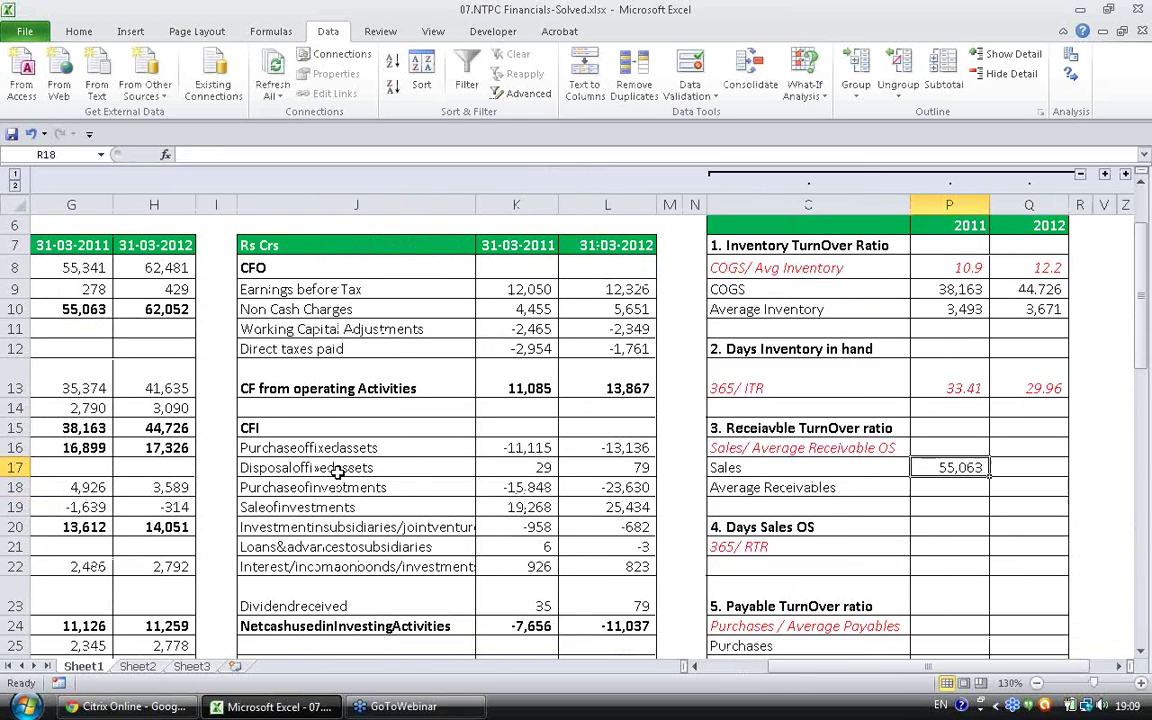
Copy the Sales formula into Q17 for 2012 (62,052) and start =average( in P18.
key("ctrl+c")
key("Right")
key("Return")
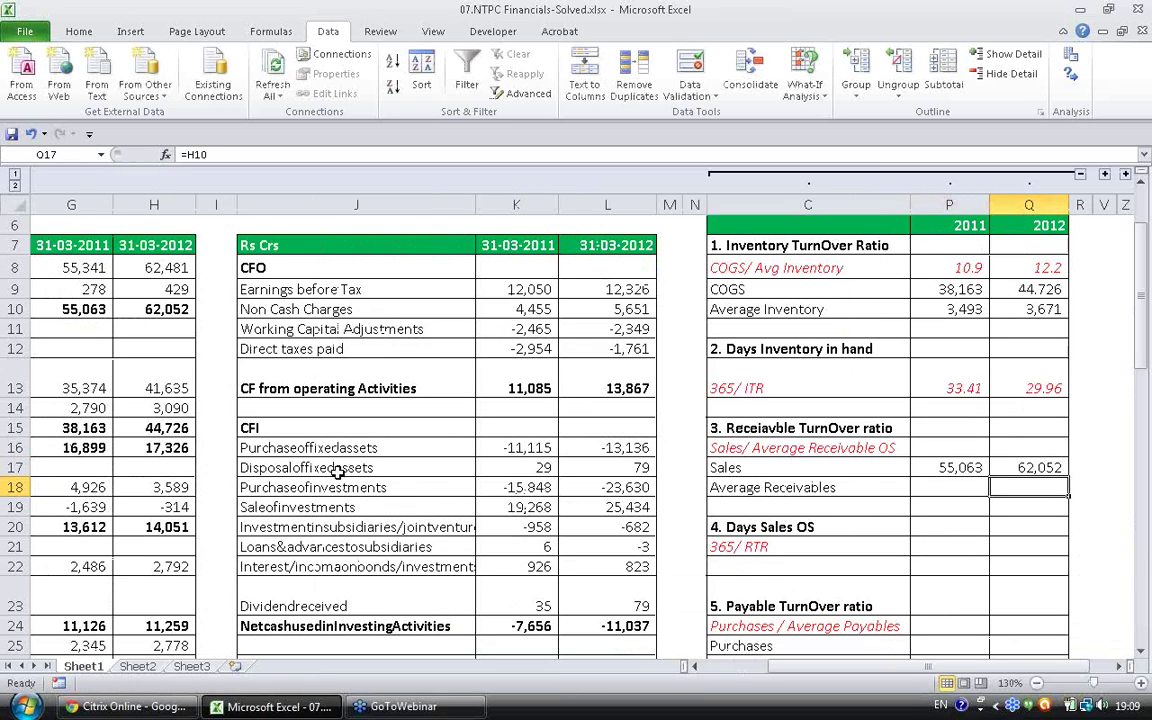
key("Down")
key("Left")
type("=aver")
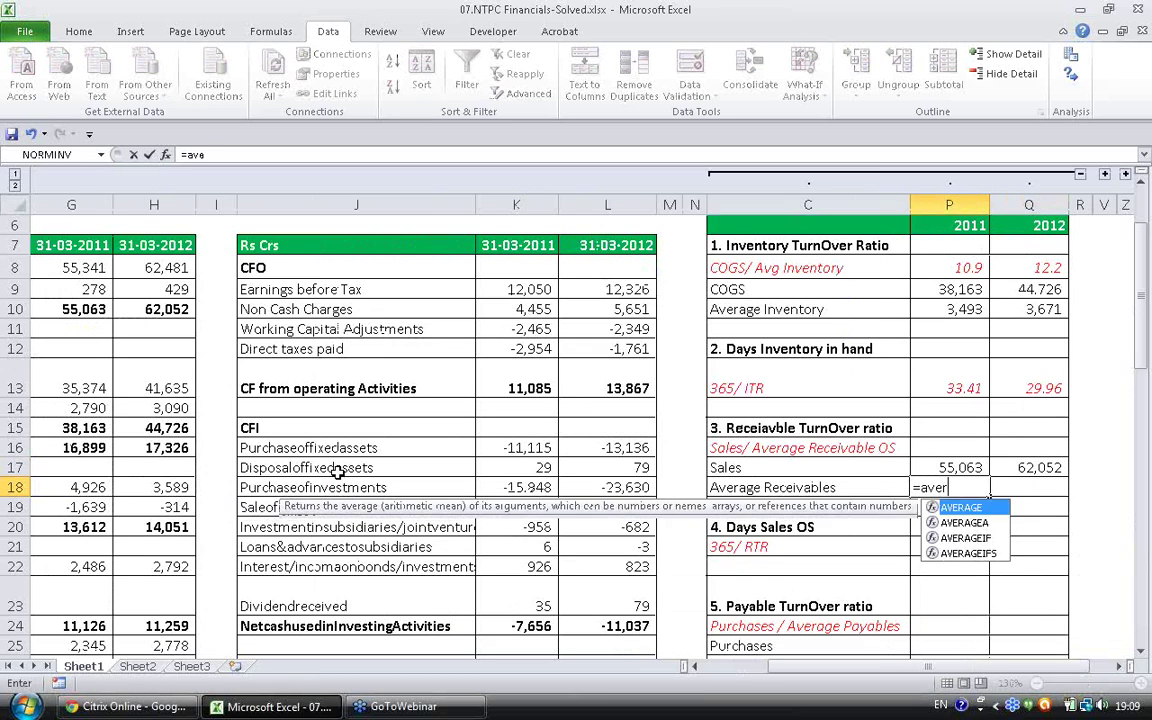
type("age(")
Complete P18 as the average of Trade receivables B46:C46, giving 4,043 for 2011.
key("Left")
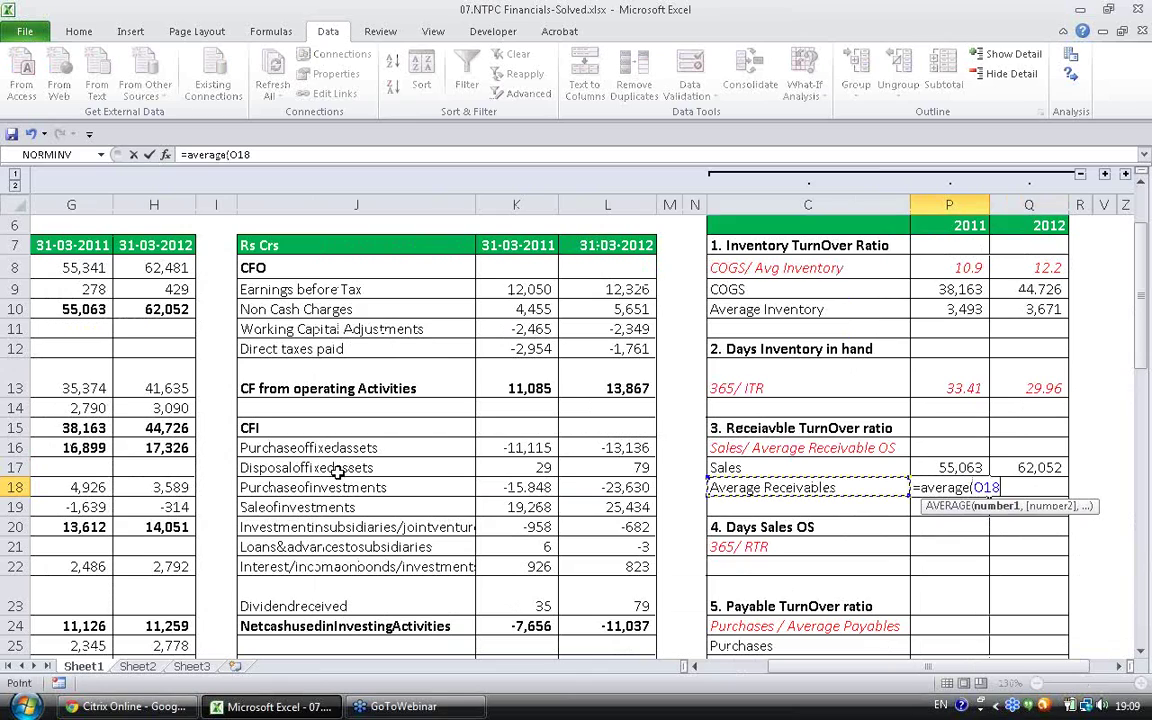
key("Home")
key("Up")
key("Up")
key("Down")
key("Down")
key("Down")
key("Down")
key("Down")
key("Down")
key("Down")
key("Down")
key("Down")
key("Down")
key("Down")
key("Down")
key("Down")
key("Down")
key("Down")
key("Down")
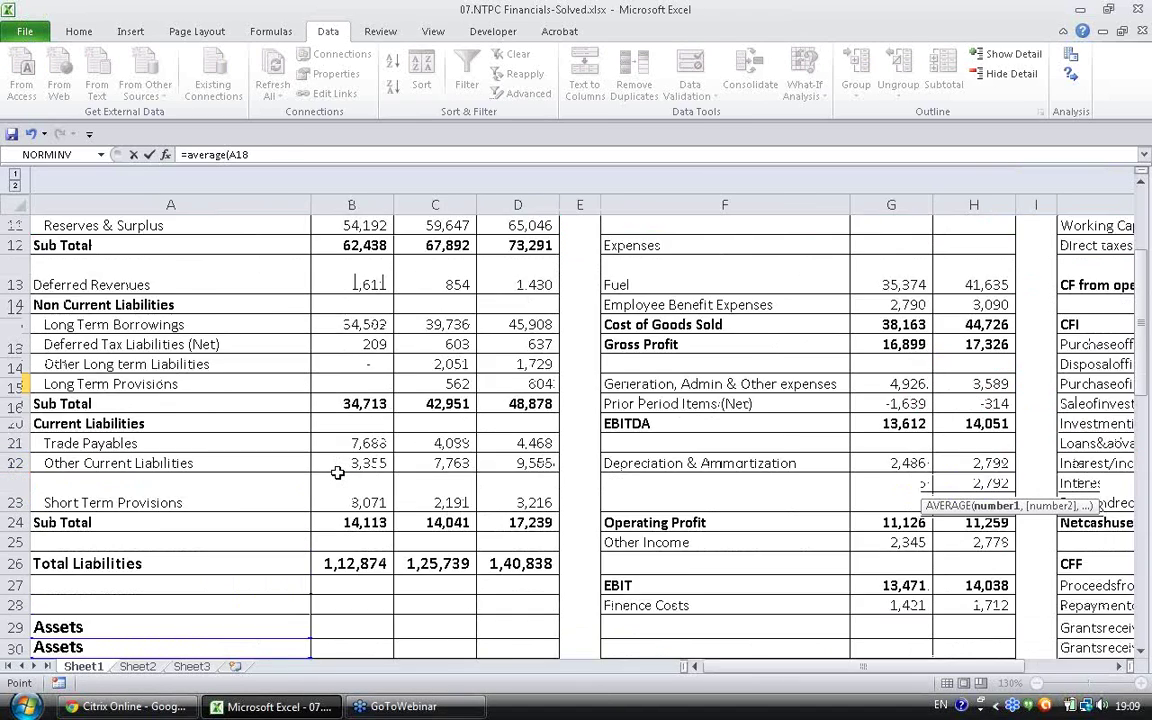
key("Down")
key("Down")
key("Down")
key("Down")
key("Down")
key("Down")
key("Down")
key("Down")
key("Down")
key("Down")
key("Down")
key("Down")
key("Down")
key("Down")
key("Down")
key("Down")
key("Down")
key("Down")
key("Up")
key("Up")
key("Up")
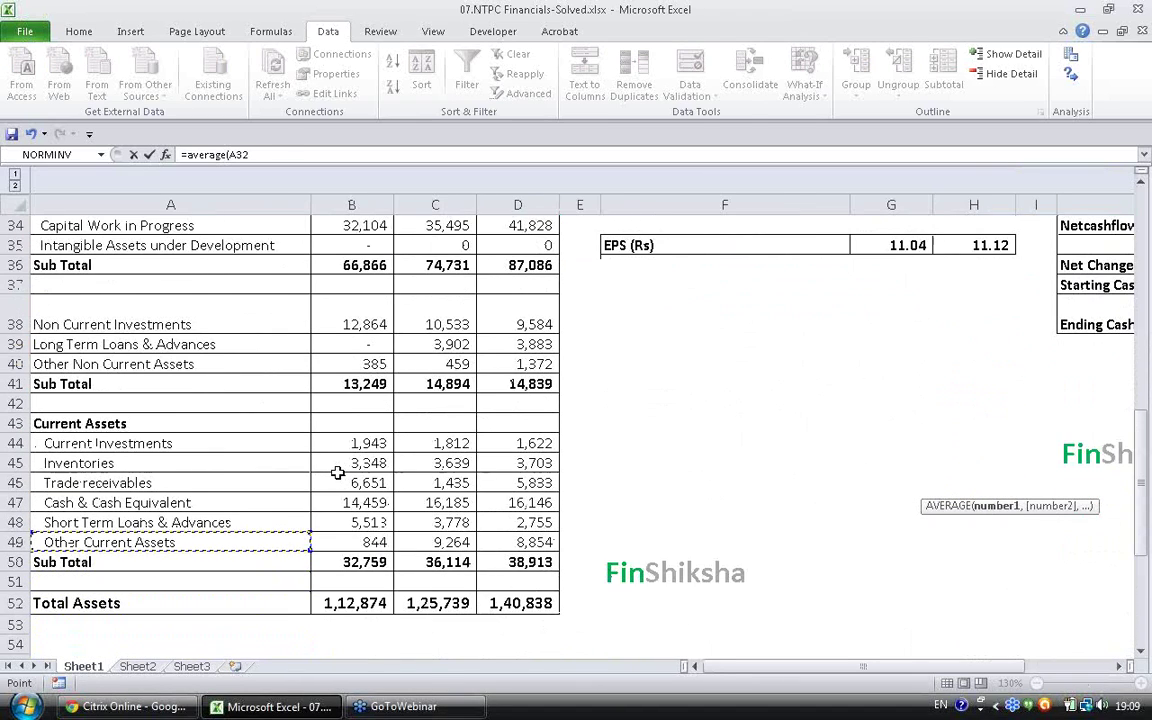
key("Up")
key("Right")
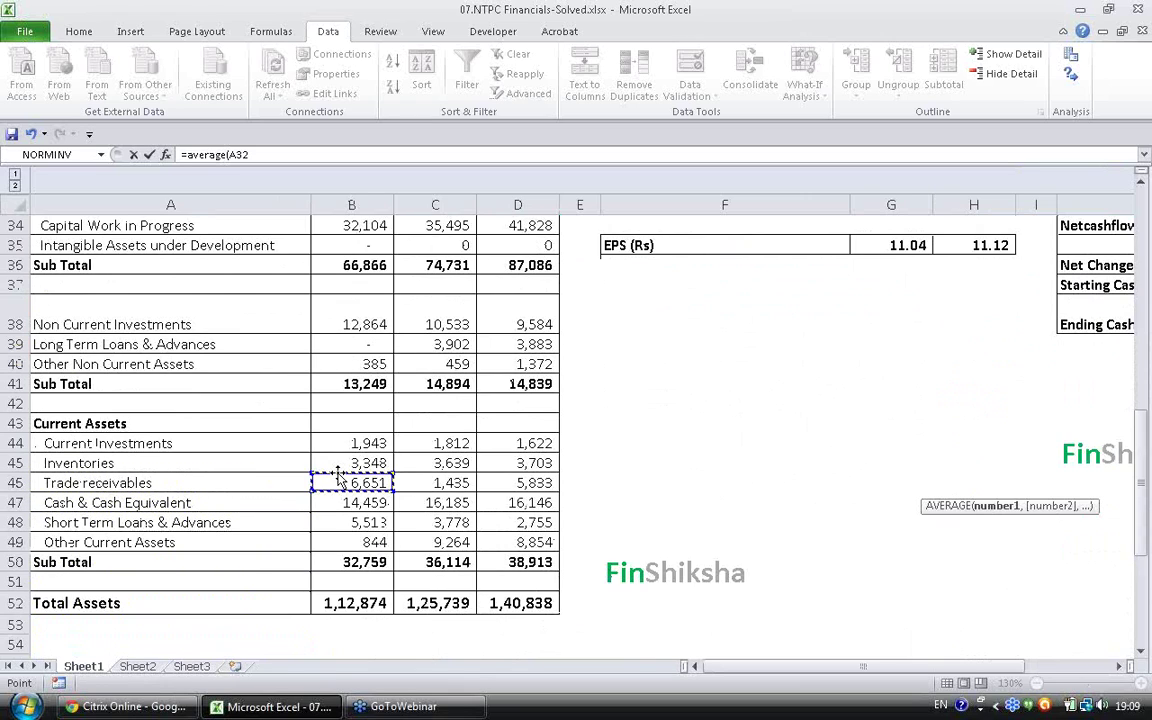
key("shift+Right")
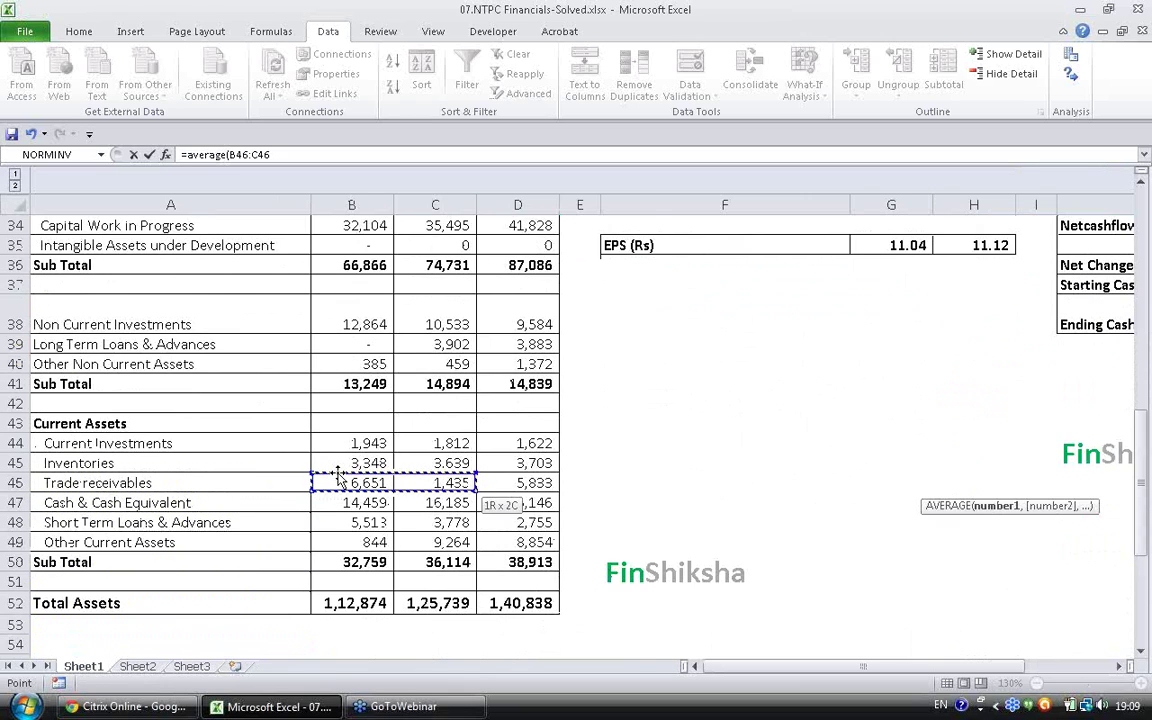
type(")")
key("Return")
Copy the Average Receivables formula into Q18, giving 3,634 for 2012.
key("Up")
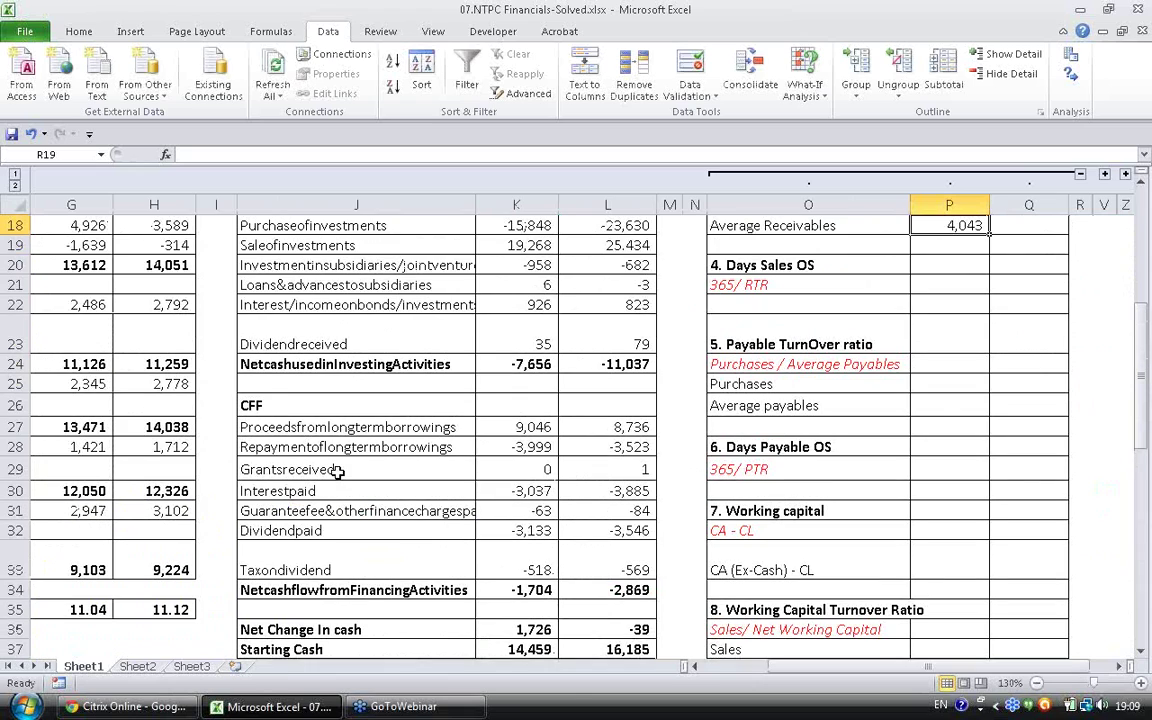
key("ctrl+c")
key("Right")
key("Return")
key("Up")
key("Up")
key("Up")
key("Up")
key("Left")
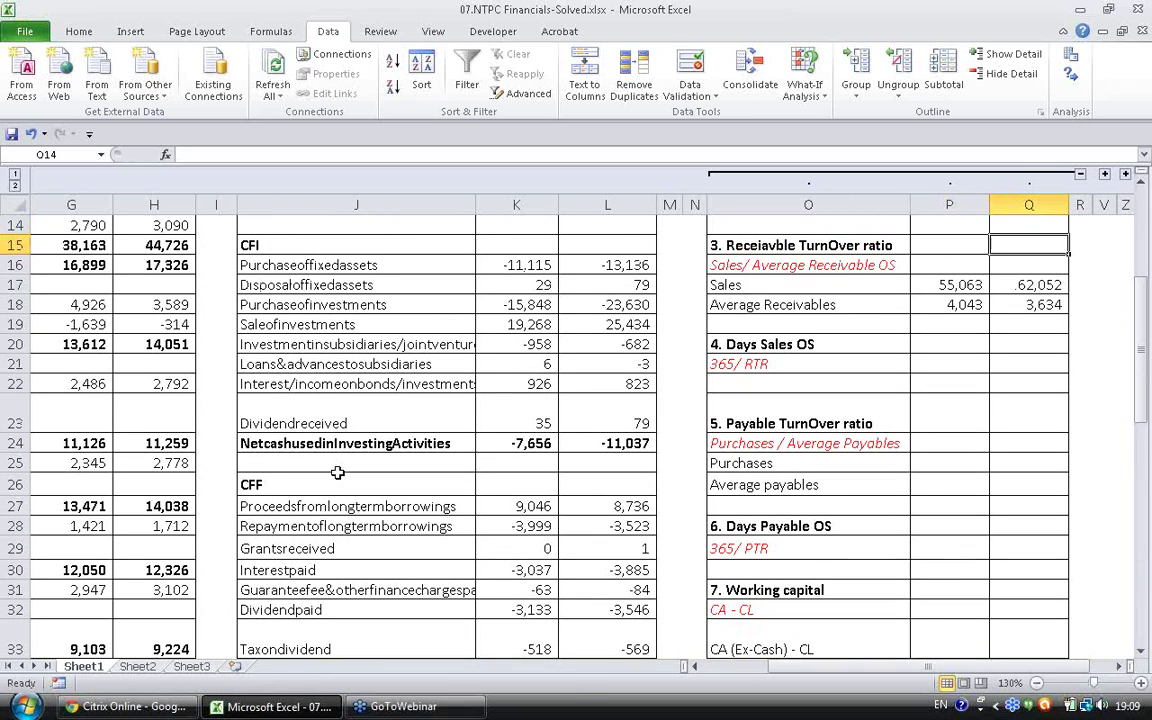
key("Down")
key("Down")
key("Down")
key("Down")
key("Up")
key("Up")
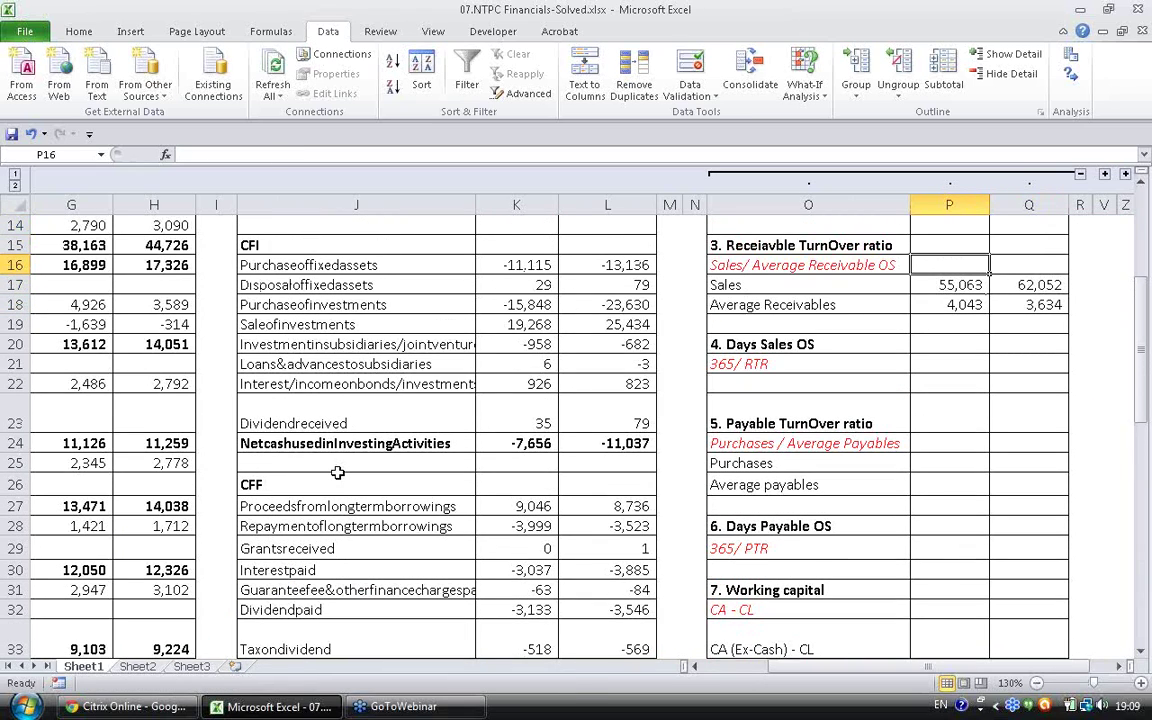
Enter =P17/P18 in P16, giving a 2011 receivable turnover ratio of 13.6.
type("=")
key("Down")
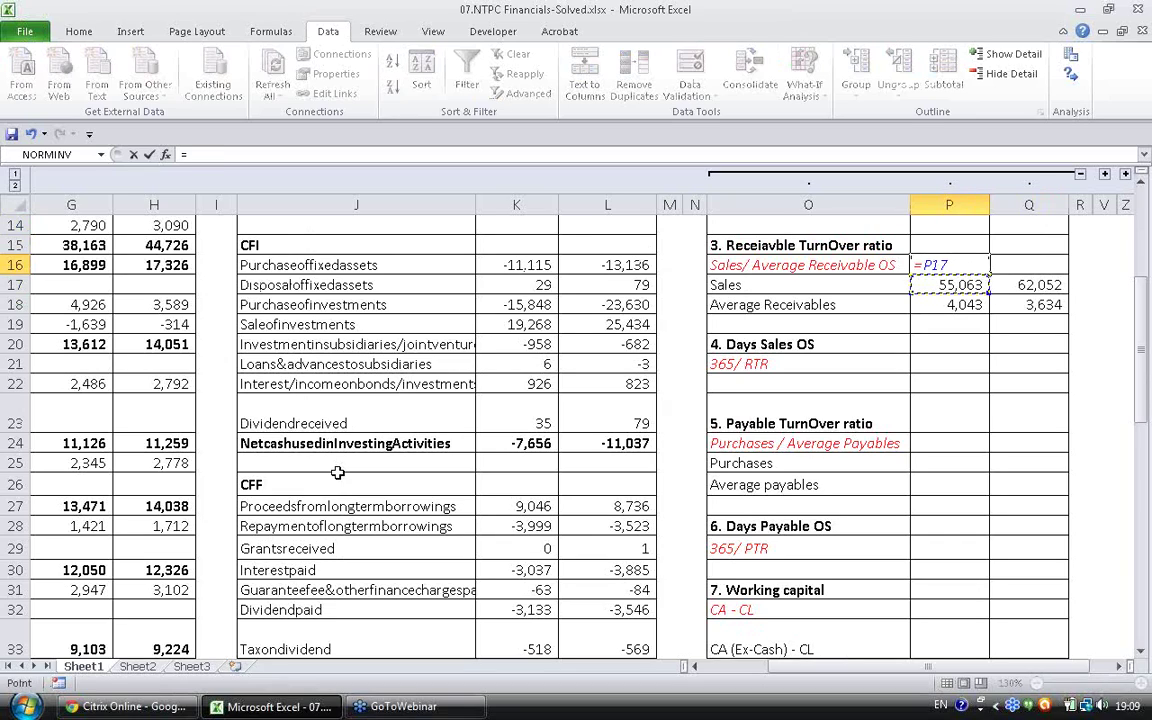
type("/")
key("Down")
key("Down")
key("ctrl+Return")
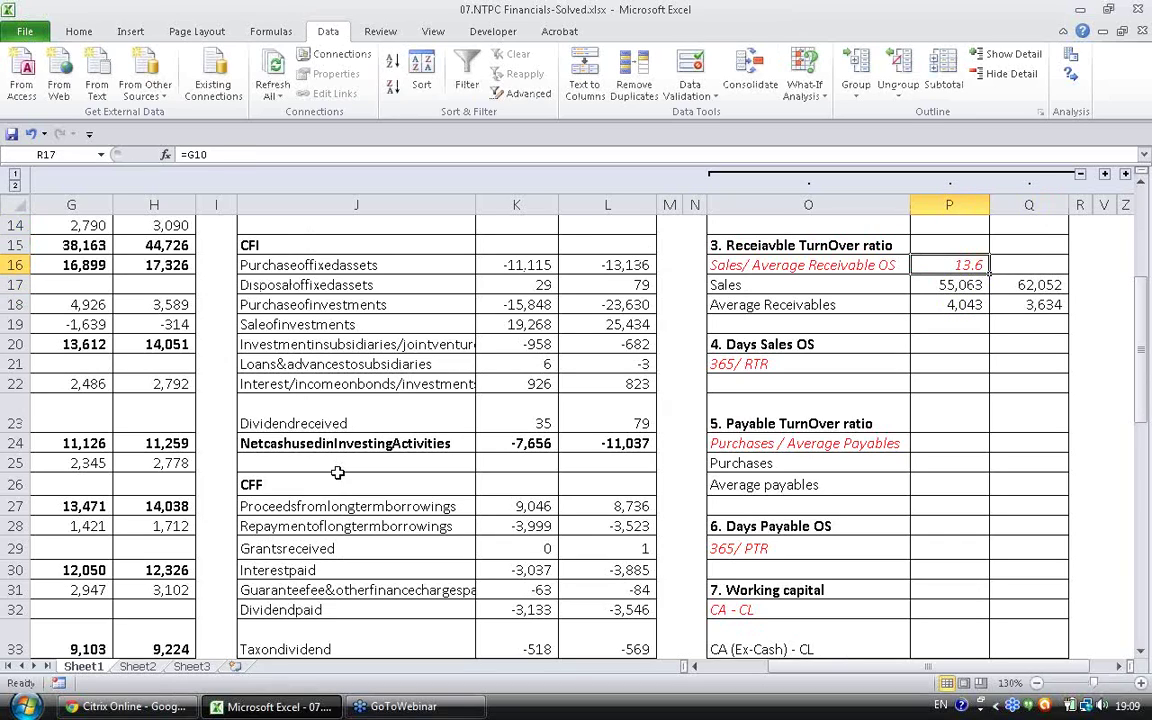
Copy the ratio formula into Q16, giving 17.1 for 2012.
key("ctrl+c")
key("Right")
key("Return")
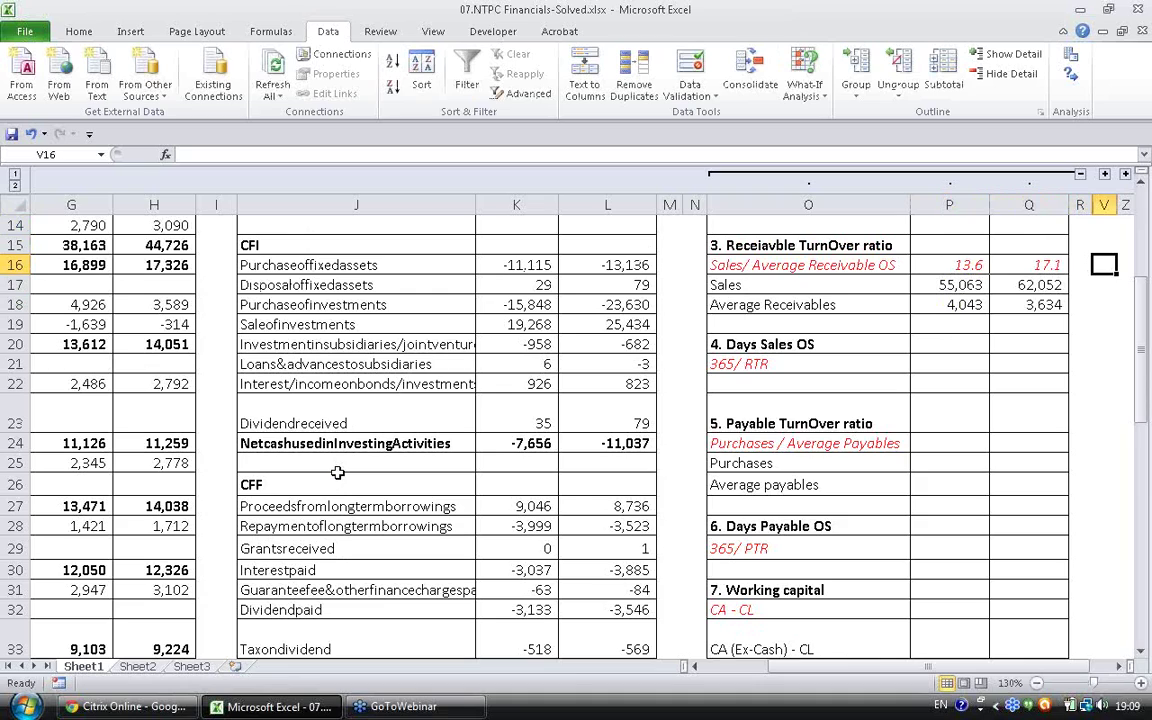
key("Left")
key("Left")
key("Right")
key("Right")
key("Right")
key("Right")
key("Right")
key("Right")
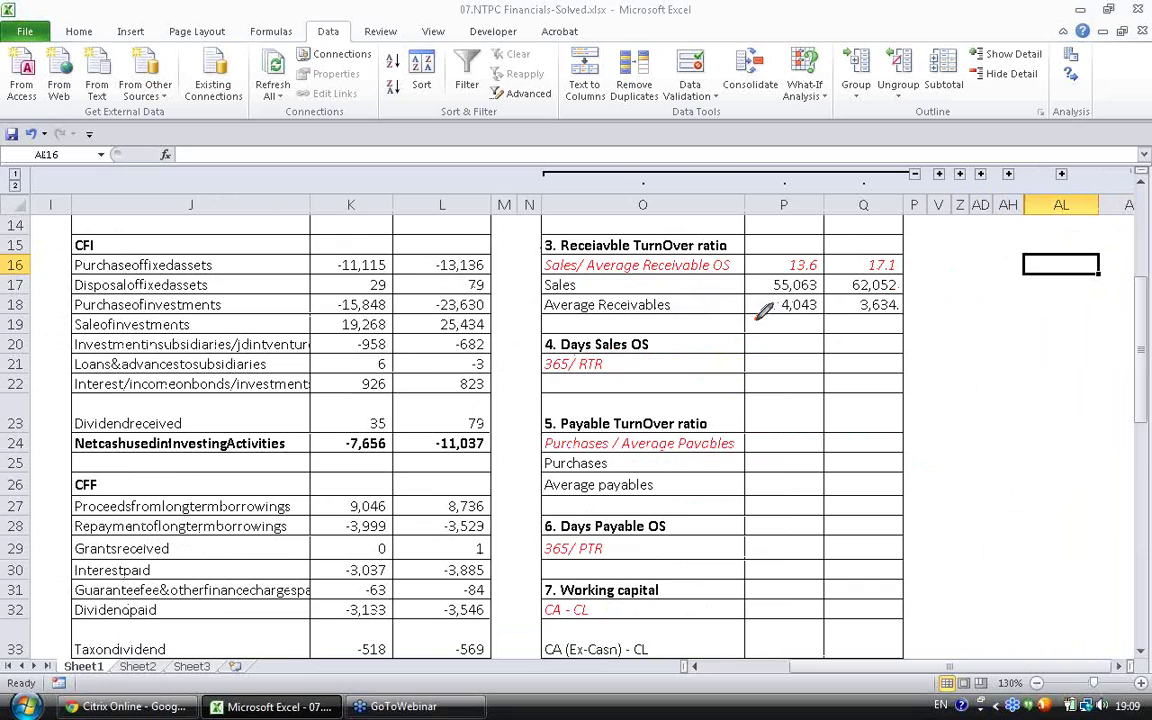
left_click_drag(756, 325, 772, 318)
mouse_move(844, 325)
left_mouse_down()
mouse_move(864, 314)
mouse_move(838, 272)
mouse_move(822, 292)
mouse_move(887, 319)
left_mouse_up()
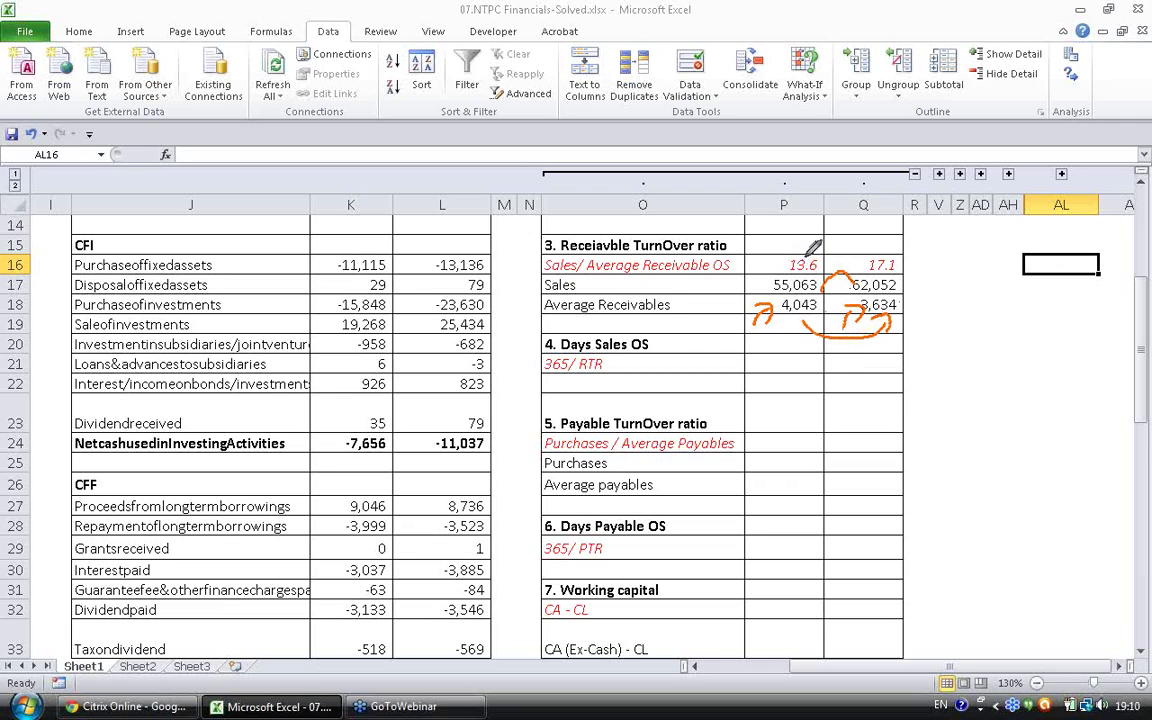
left_click_drag(802, 257, 871, 246)
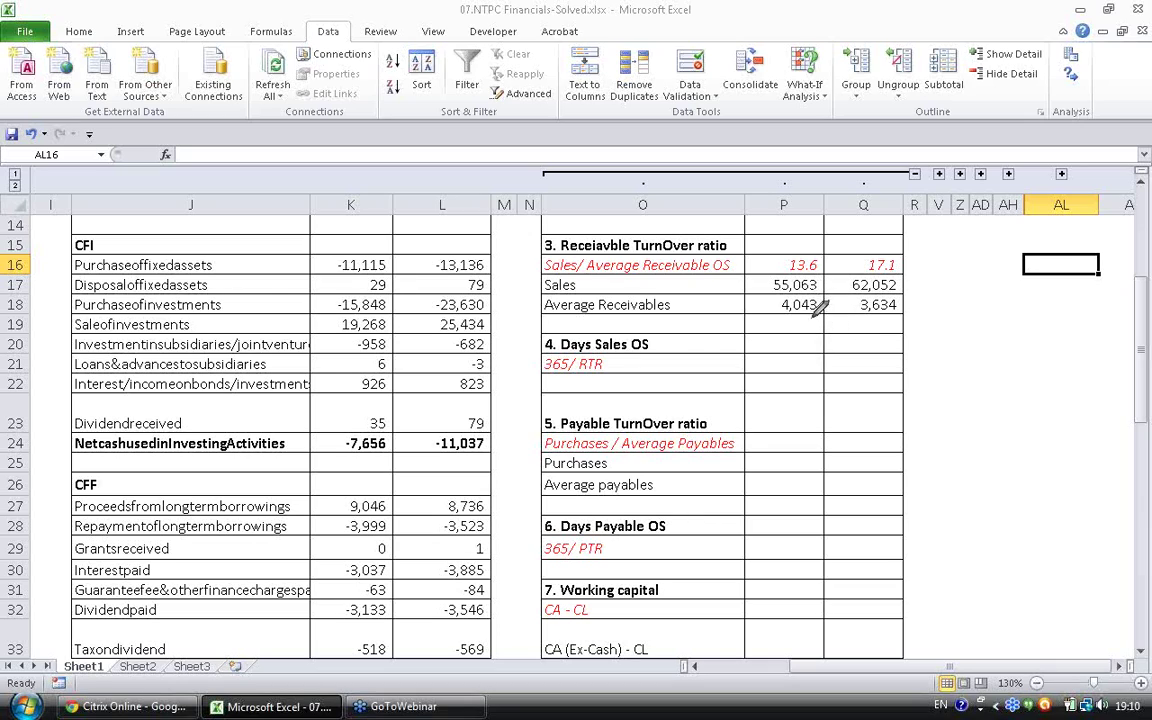
left_click_drag(862, 312, 815, 322)
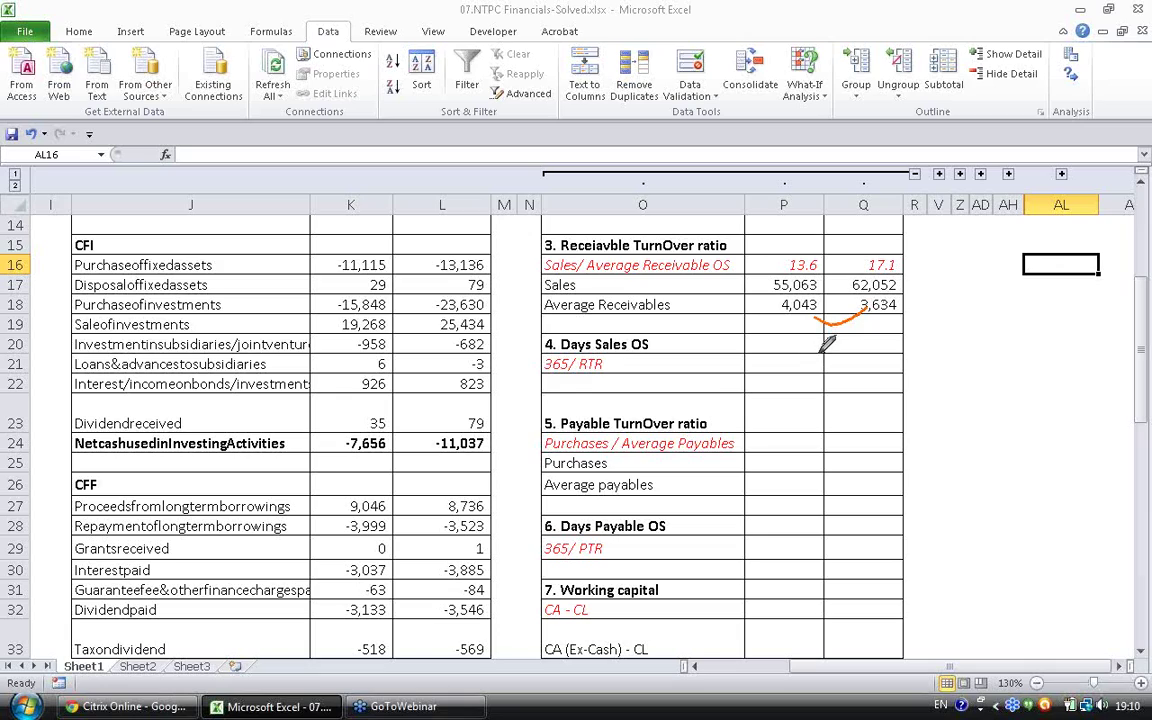